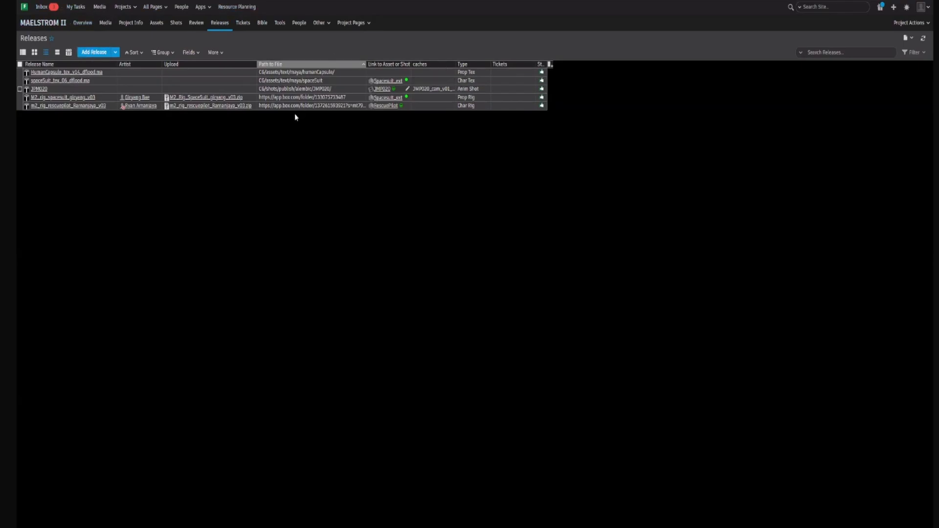
Step: Compare the blank new-release forms of the Maelstrom II and Finny projects, closing both without creating a release
{"action": "left_click", "coordinate": [94, 52]}
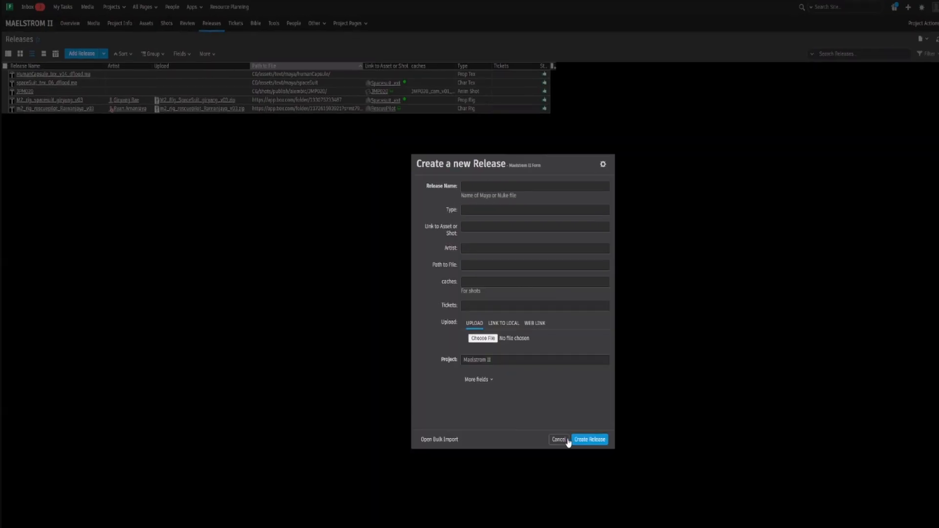
{"action": "left_click", "coordinate": [518, 405]}
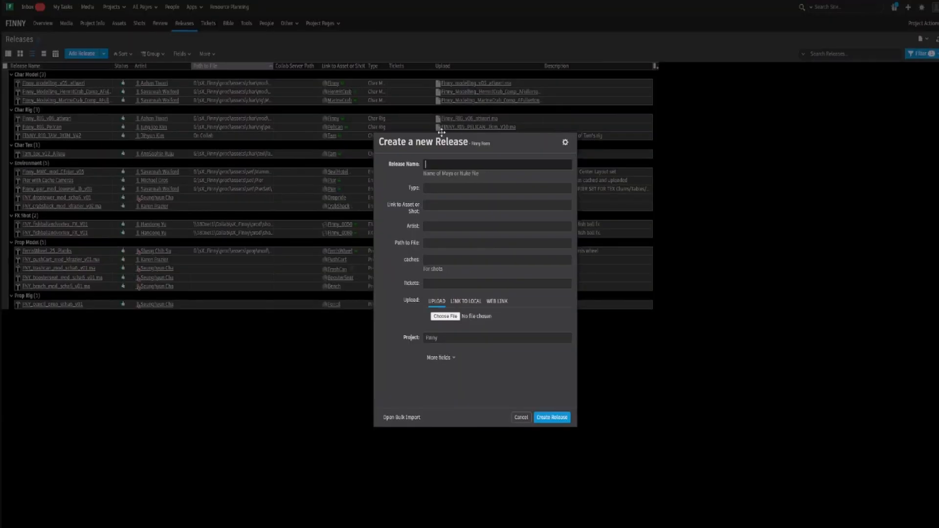
{"action": "left_click_drag", "start_coordinate": [470, 139], "coordinate": [661, 154]}
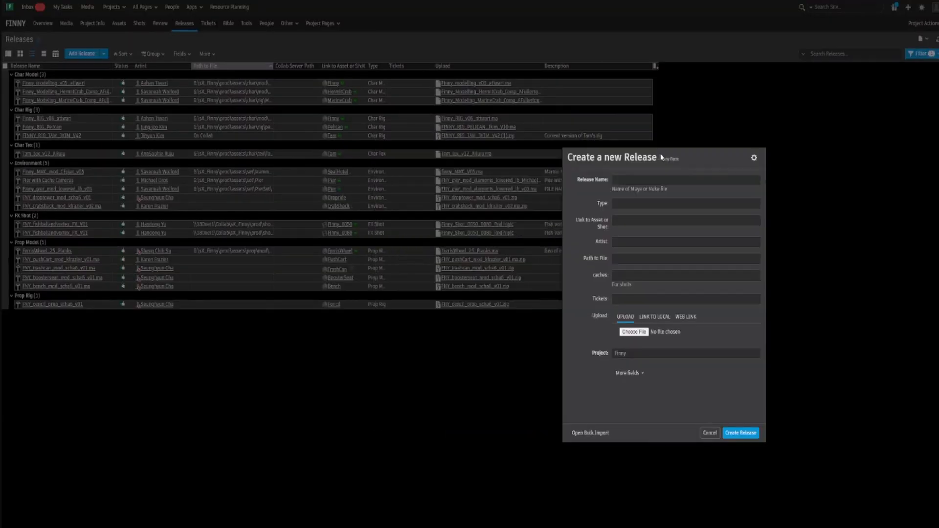
{"action": "left_click", "coordinate": [660, 181]}
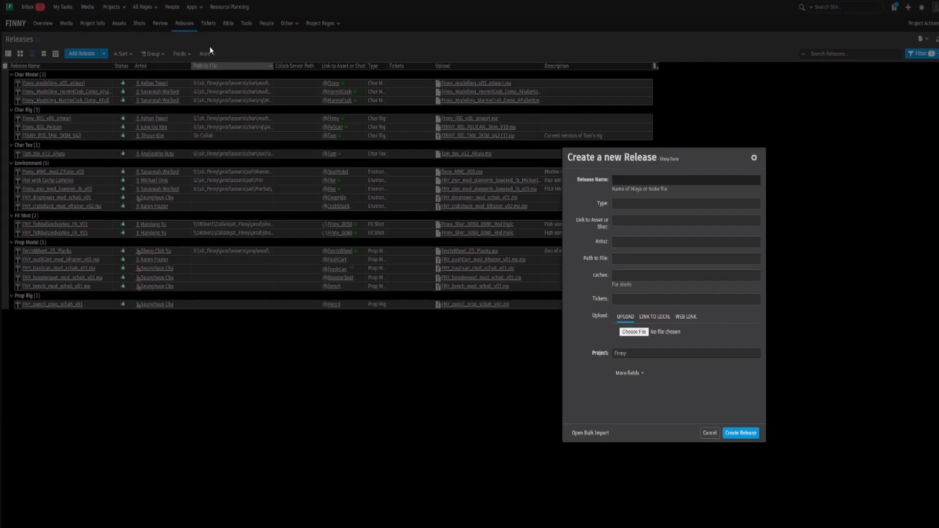
{"action": "left_click_drag", "start_coordinate": [675, 152], "coordinate": [368, 142]}
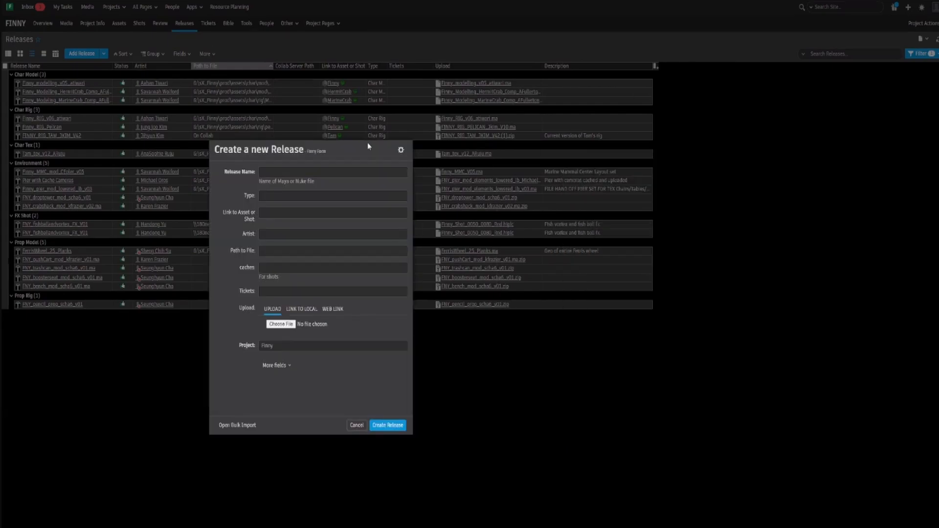
{"action": "left_click", "coordinate": [356, 425]}
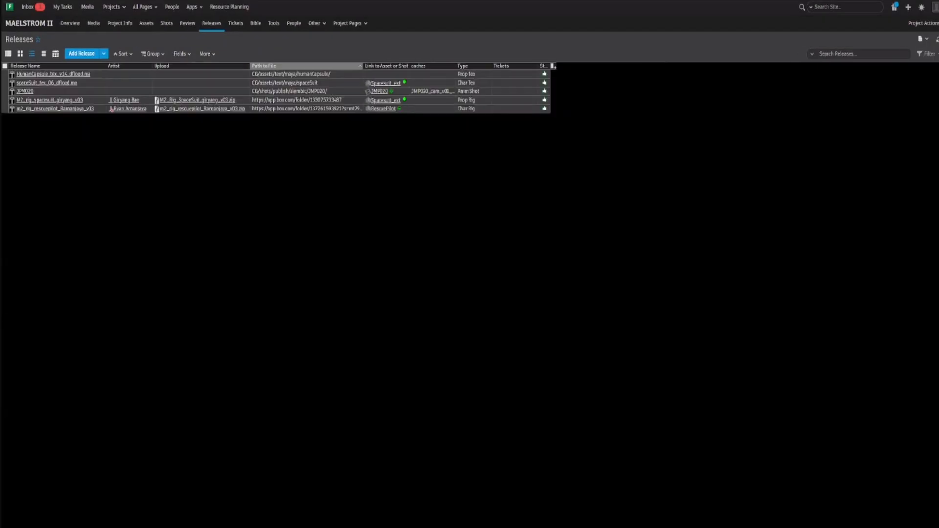
Step: Start a new release in Maelstrom II and look up the full project file name of the latest Lunar Rover version
{"action": "left_click", "coordinate": [81, 53]}
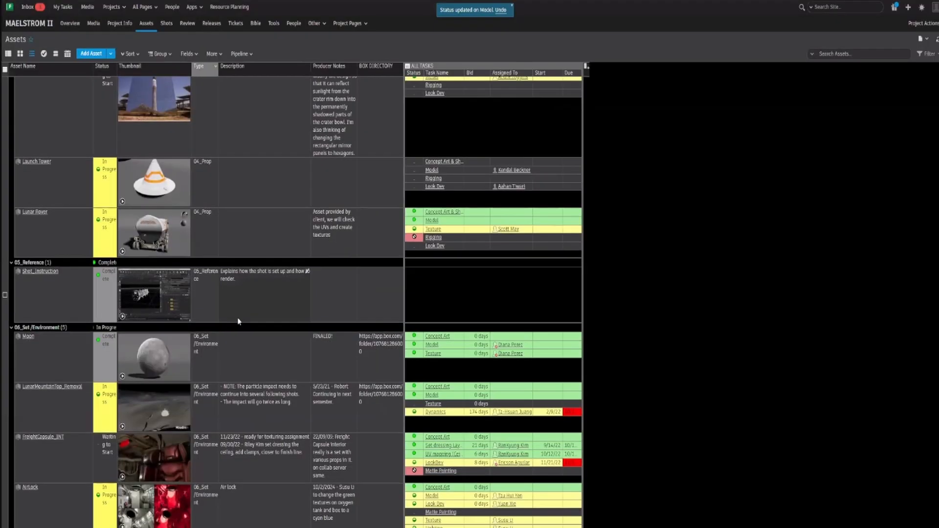
{"action": "scroll", "coordinate": [237, 318], "scroll_direction": "down", "scroll_amount": 5}
{"action": "scroll", "coordinate": [232, 305], "scroll_direction": "up", "scroll_amount": 5}
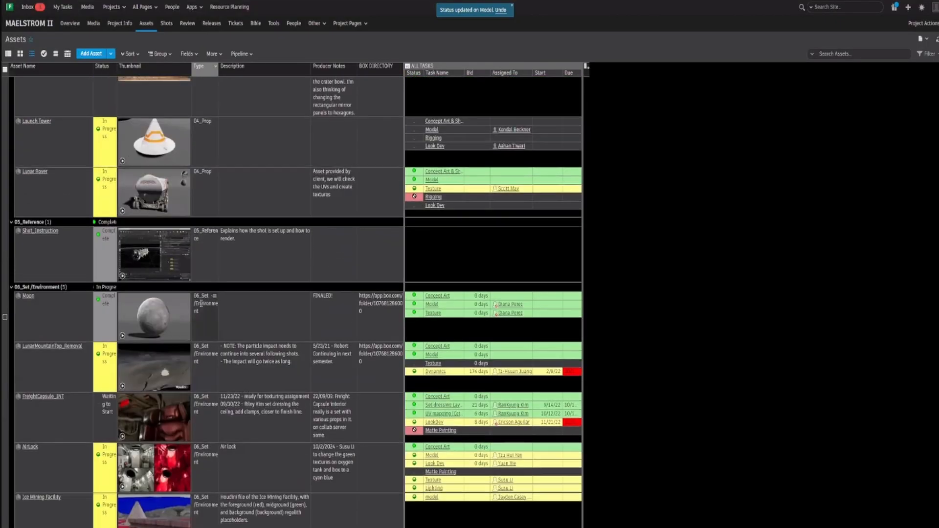
{"action": "left_click", "coordinate": [34, 215]}
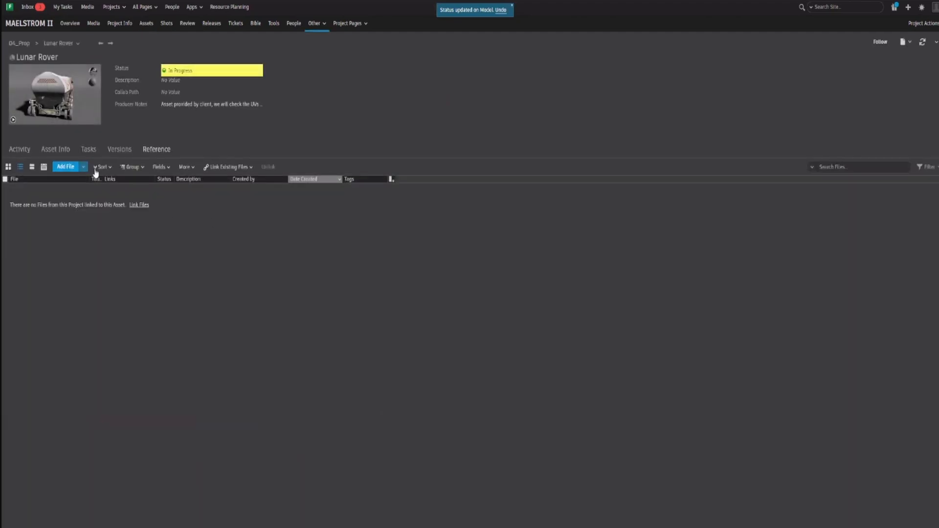
{"action": "left_click", "coordinate": [119, 149]}
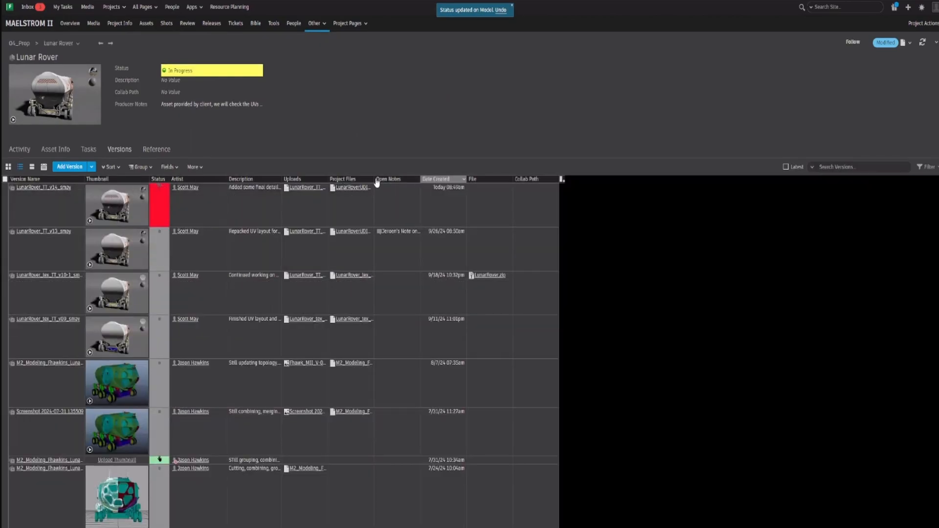
{"action": "left_click_drag", "start_coordinate": [374, 179], "coordinate": [420, 179]}
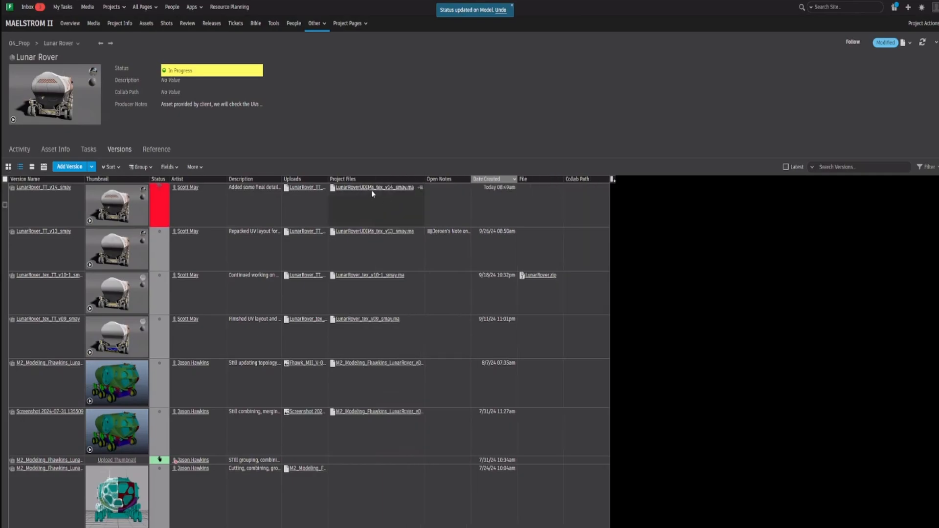
{"action": "left_click", "coordinate": [410, 196]}
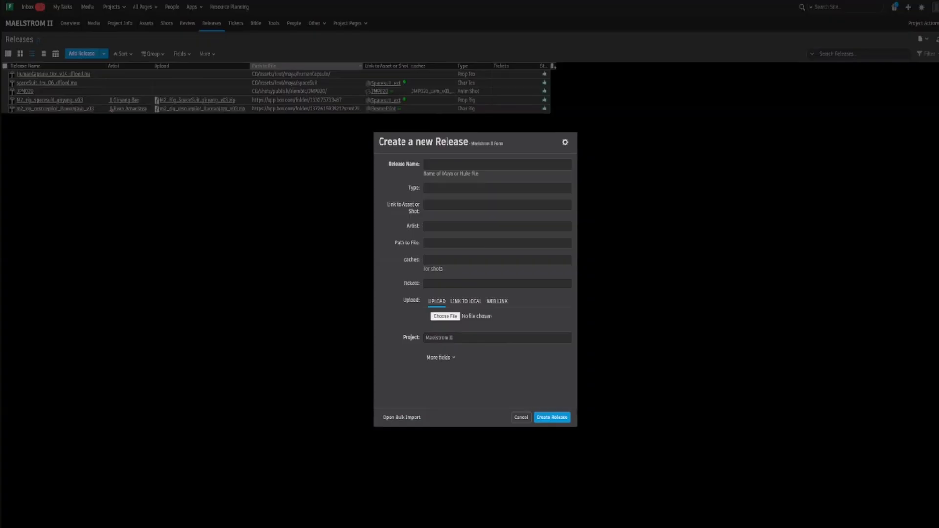
Step: Enter LunarRover_tex_v14_smay.ma as the release name in the Maelstrom II release form
{"action": "left_click", "coordinate": [455, 164]}
{"action": "type", "text": "LunarRoverU"}
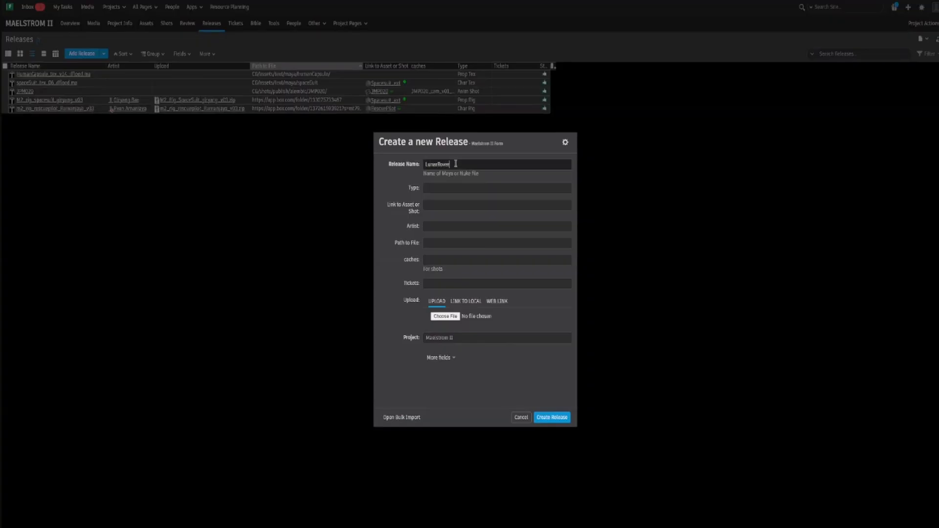
{"action": "type", "text": "DIMs"}
{"action": "type", "text": "_v"}
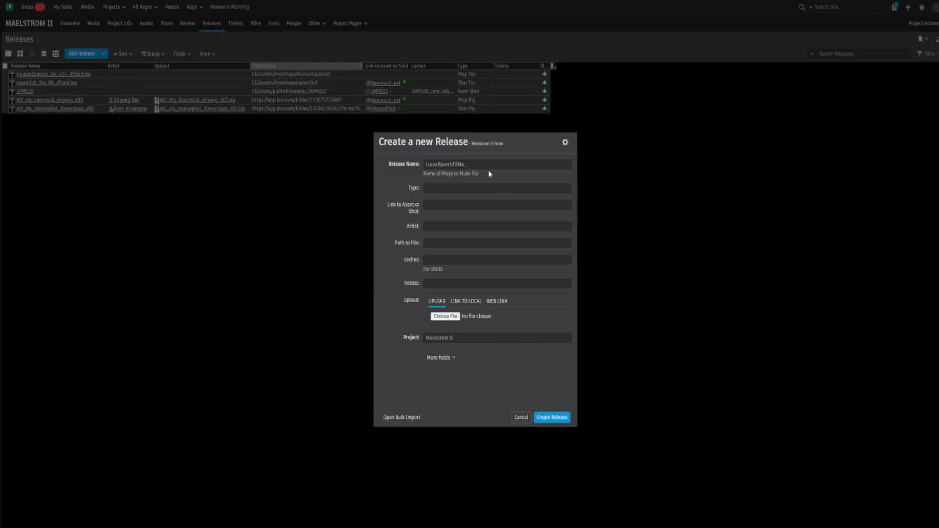
{"action": "double_click", "coordinate": [485, 165]}
{"action": "type", "text": "tex_v"}
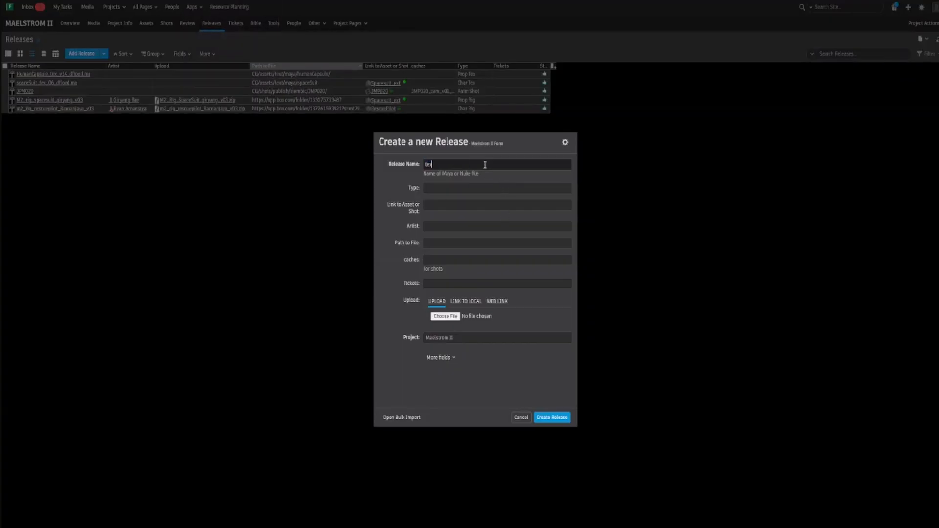
{"action": "type", "text": "14_smay.ma"}
{"action": "left_click", "coordinate": [426, 166]}
{"action": "type", "text": "LunerRov"}
{"action": "type", "text": "_"}
Step: Set the release type to Prop Tex and check the asset category in the Maelstrom II asset list
{"action": "left_click", "coordinate": [453, 189]}
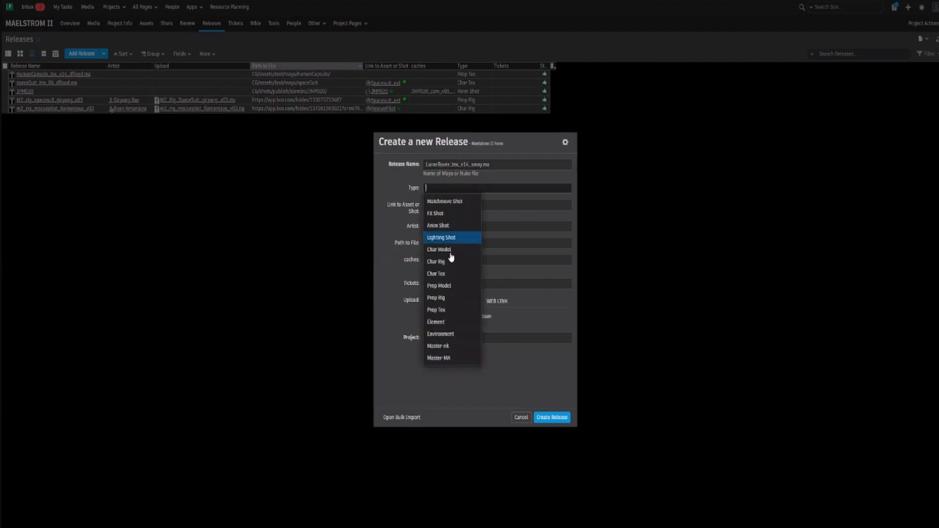
{"action": "left_click", "coordinate": [448, 313]}
{"action": "right_click", "coordinate": [460, 188]}
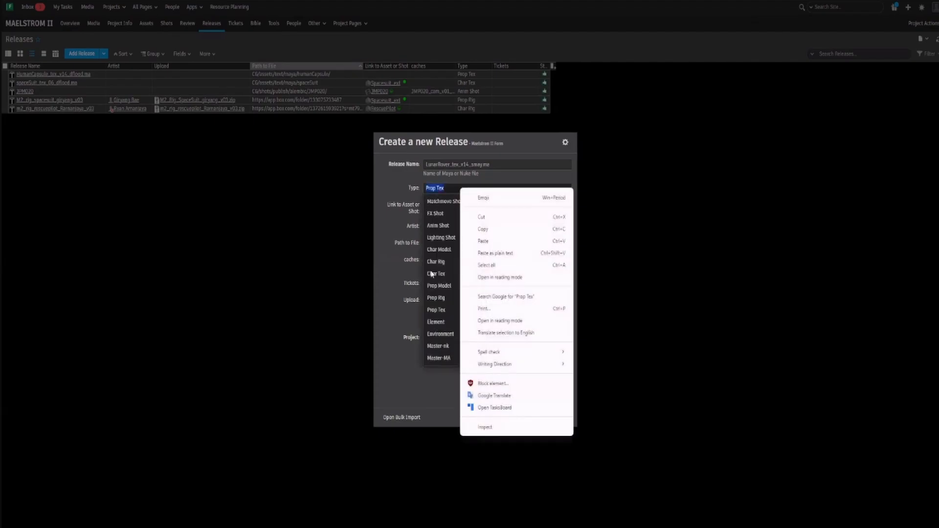
{"action": "left_click", "coordinate": [442, 310]}
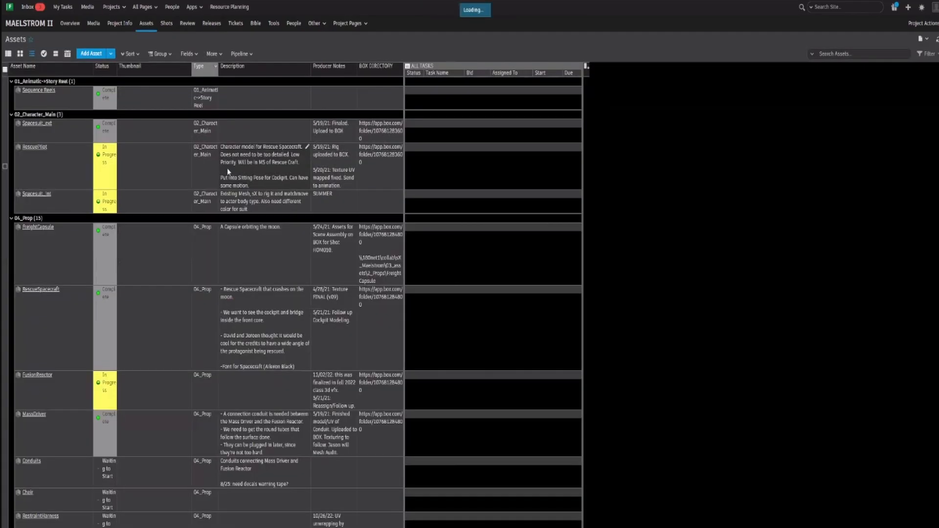
{"action": "scroll", "coordinate": [191, 201], "scroll_direction": "down", "scroll_amount": 3}
{"action": "scroll", "coordinate": [191, 202], "scroll_direction": "down", "scroll_amount": 5}
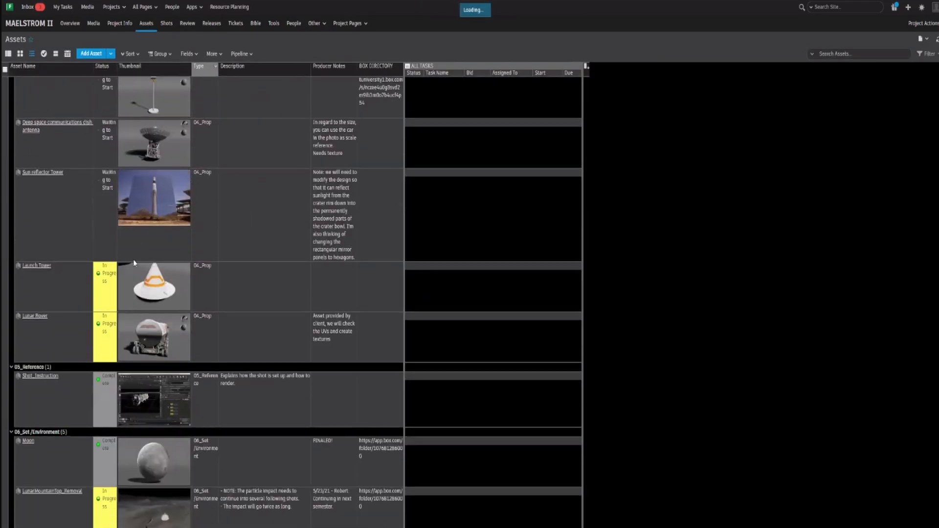
{"action": "scroll", "coordinate": [142, 257], "scroll_direction": "up", "scroll_amount": 5}
{"action": "scroll", "coordinate": [35, 312], "scroll_direction": "up", "scroll_amount": 7}
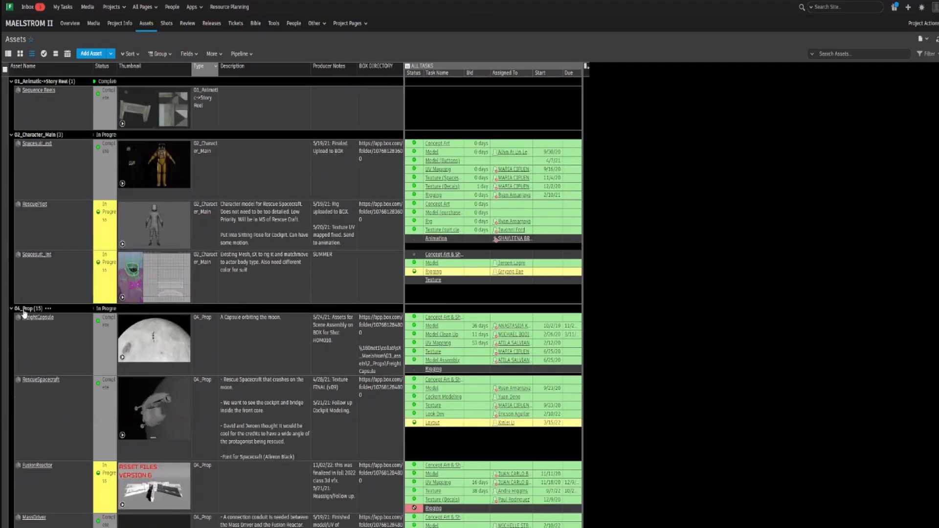
{"action": "scroll", "coordinate": [88, 288], "scroll_direction": "down", "scroll_amount": 8}
{"action": "scroll", "coordinate": [108, 318], "scroll_direction": "up", "scroll_amount": 10}
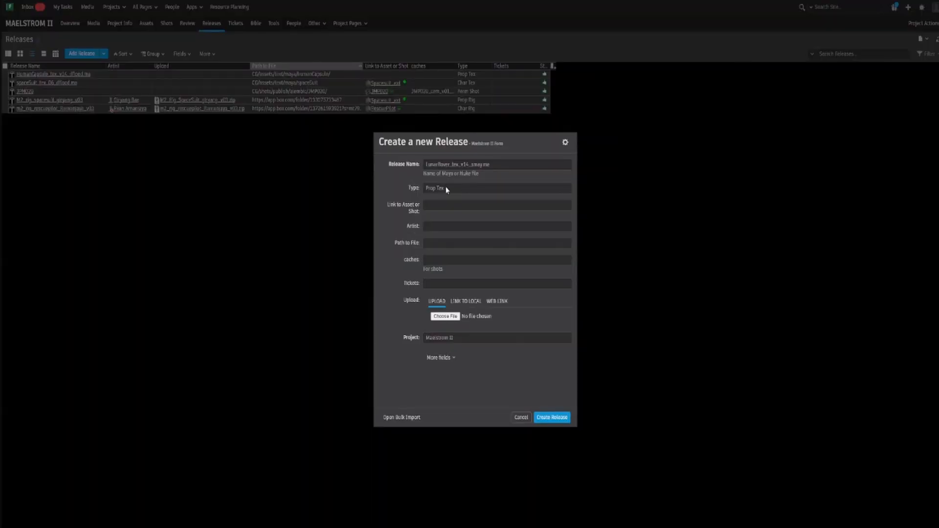
Step: Link the release to the Lunar Rover asset and assign the artist who made the latest version
{"action": "left_click", "coordinate": [462, 208]}
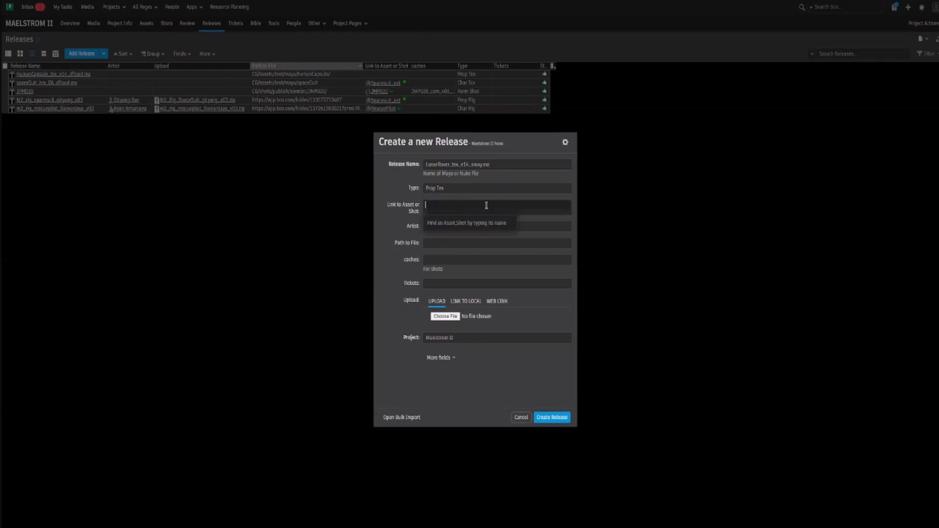
{"action": "type", "text": "Lunar"}
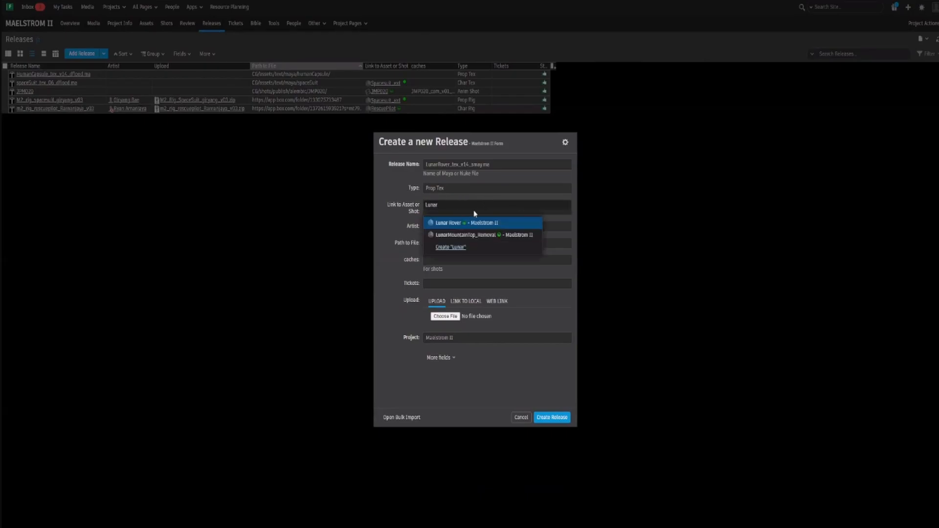
{"action": "left_click", "coordinate": [471, 223]}
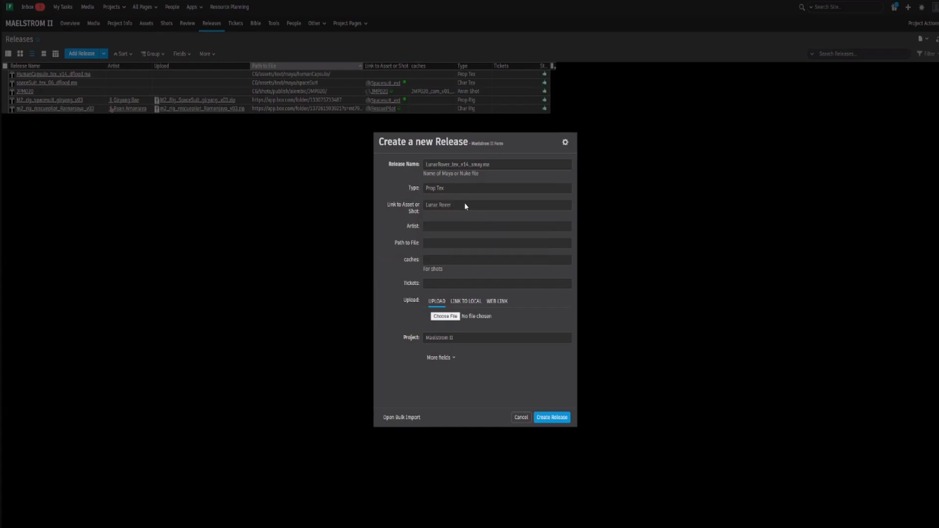
{"action": "left_click", "coordinate": [447, 226]}
{"action": "type", "text": "Scott"}
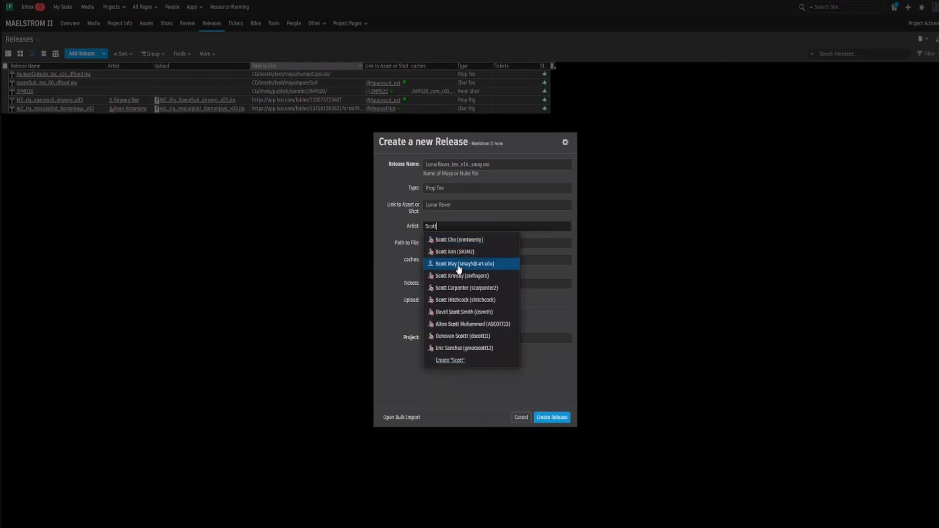
{"action": "left_click", "coordinate": [452, 265]}
Step: Enter \\180net1\ as the beginning of the release's path to file
{"action": "left_click", "coordinate": [471, 244]}
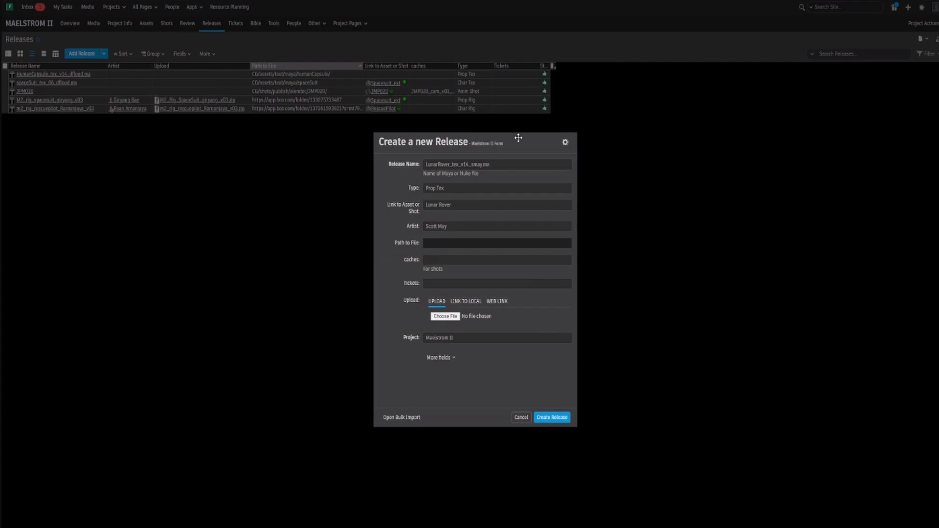
{"action": "left_click_drag", "start_coordinate": [518, 140], "coordinate": [658, 155]}
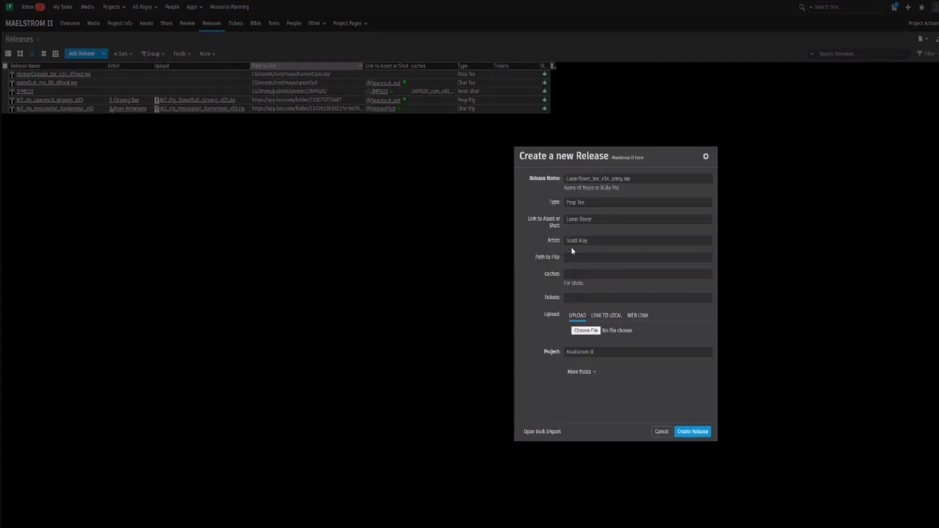
{"action": "left_click_drag", "start_coordinate": [649, 156], "coordinate": [578, 164]}
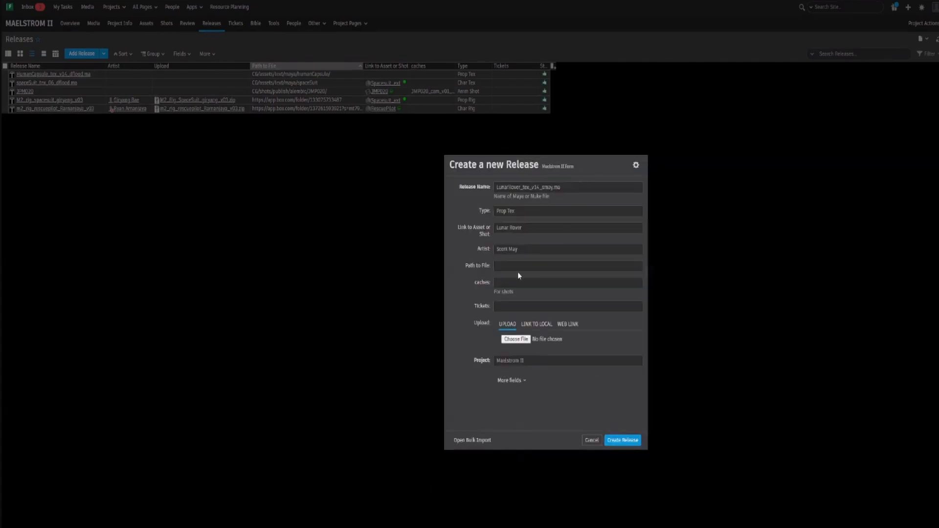
{"action": "left_click", "coordinate": [525, 265]}
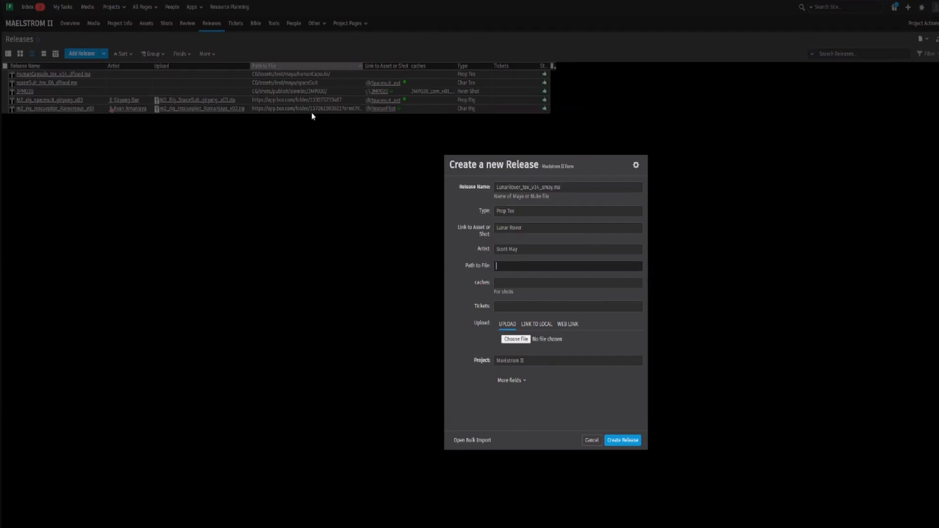
{"action": "type", "text": "\\\\180net1\\Collab\\sX_Finny\\prod\\sh"}
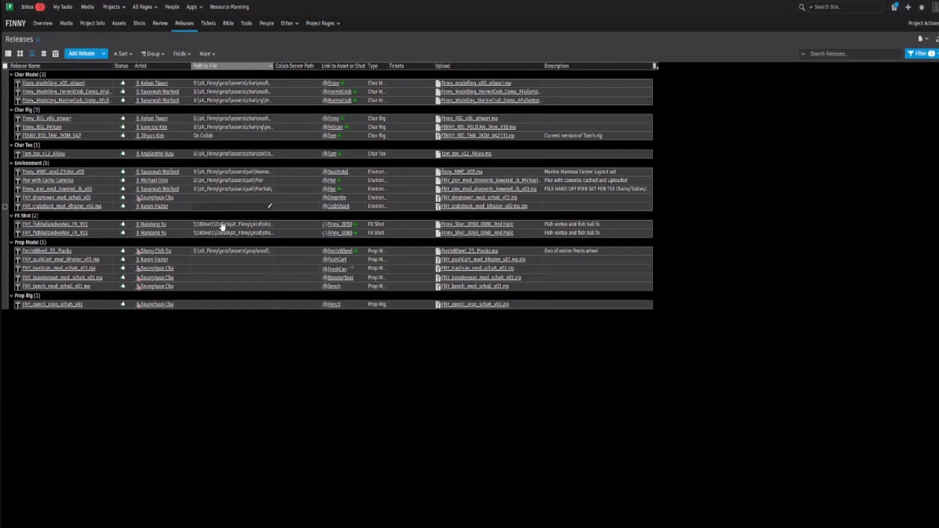
Step: Examine the file path of the first FX Shot release in Finny, and discard the unfinished Maelstrom II release
{"action": "left_click", "coordinate": [223, 225]}
{"action": "left_click", "coordinate": [224, 225]}
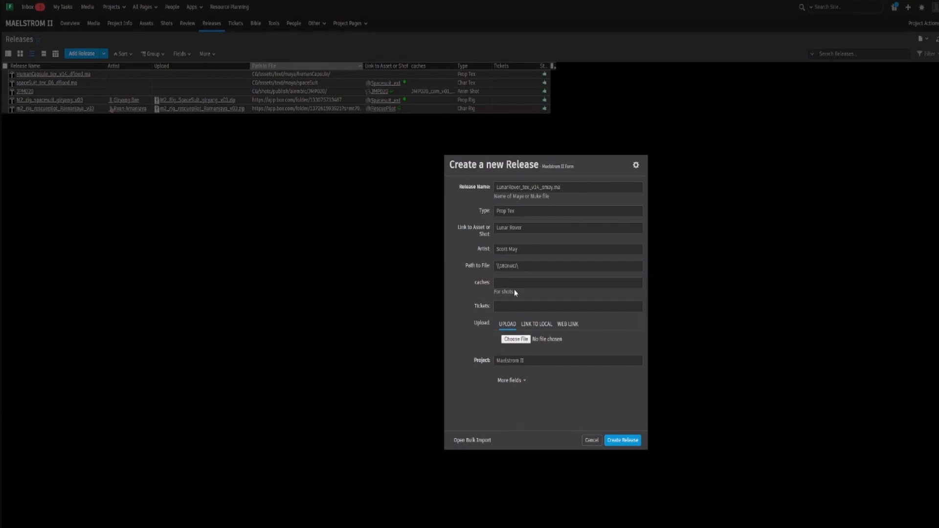
{"action": "left_click_drag", "start_coordinate": [526, 180], "coordinate": [588, 188]}
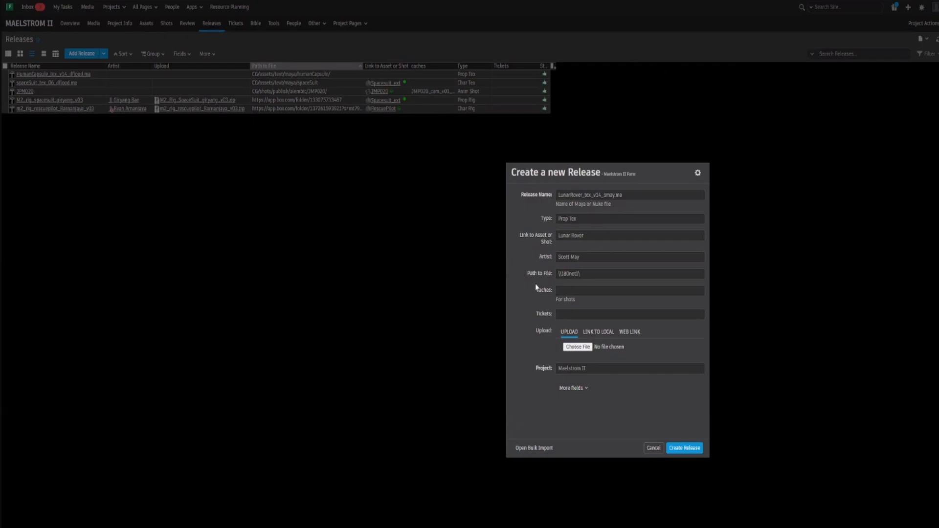
{"action": "left_click", "coordinate": [653, 448]}
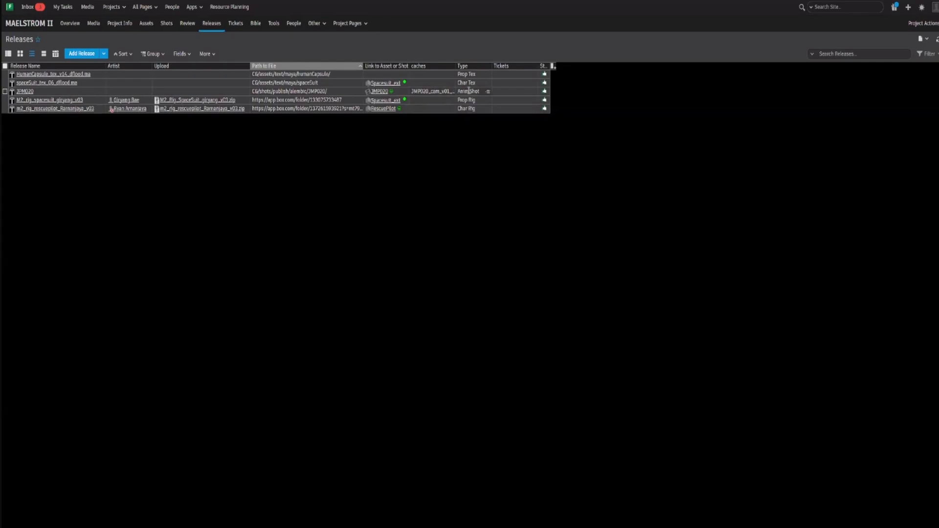
Step: Review the Tickets field in a blank Maelstrom II release form, and close the form without creating a release
{"action": "left_click", "coordinate": [82, 54]}
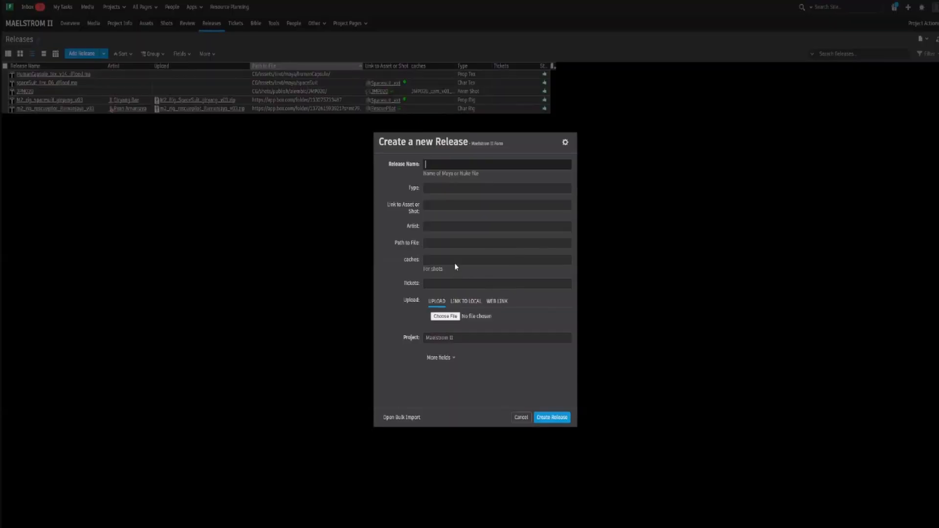
{"action": "left_click", "coordinate": [471, 284]}
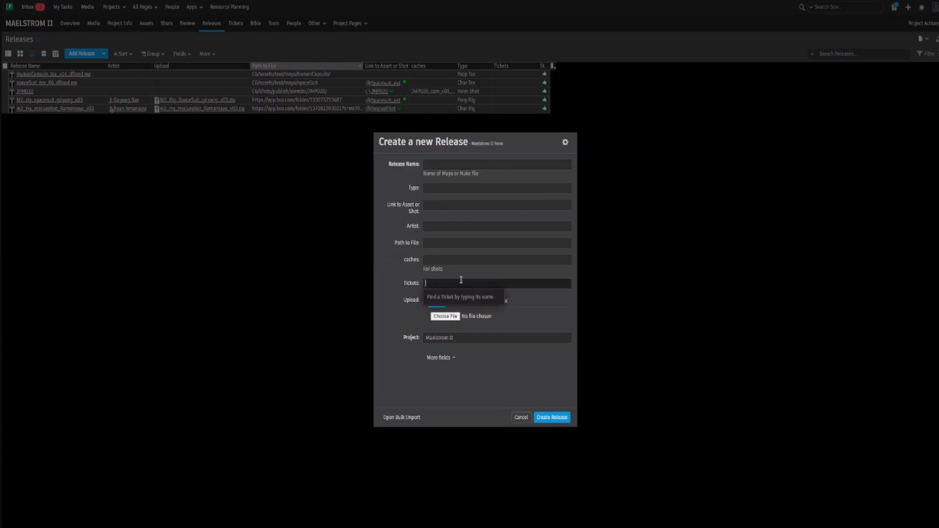
{"action": "left_click", "coordinate": [404, 269]}
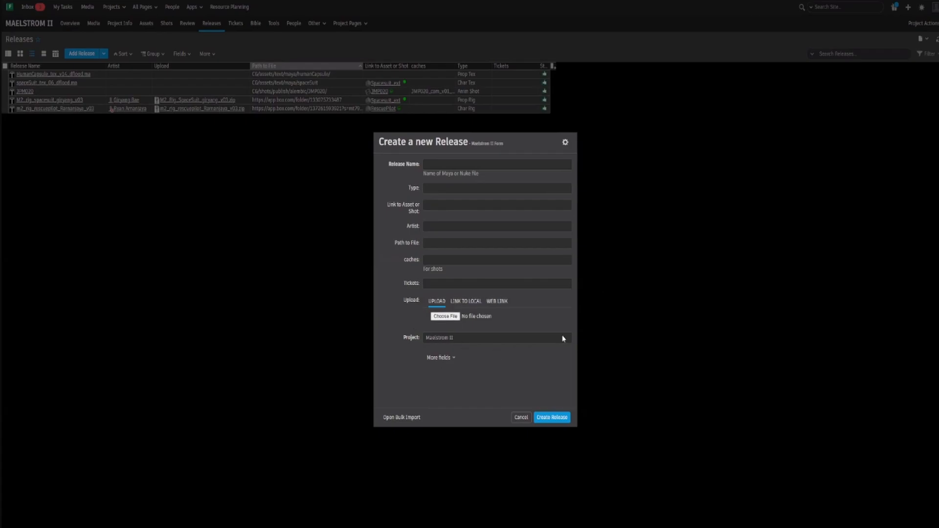
{"action": "left_click", "coordinate": [521, 417]}
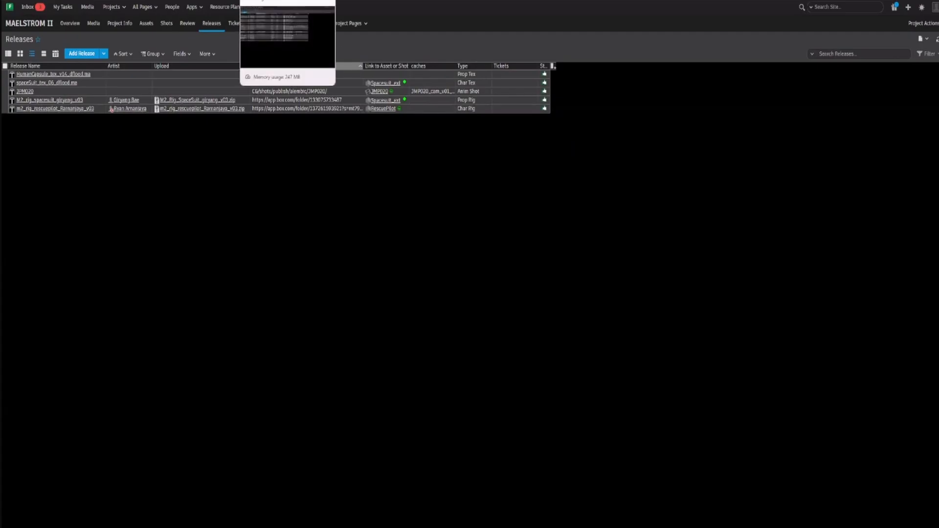
Step: Switch to the Ekelbrode project's releases, review its new-release form, and close it without creating a release
{"action": "left_click", "coordinate": [279, 0]}
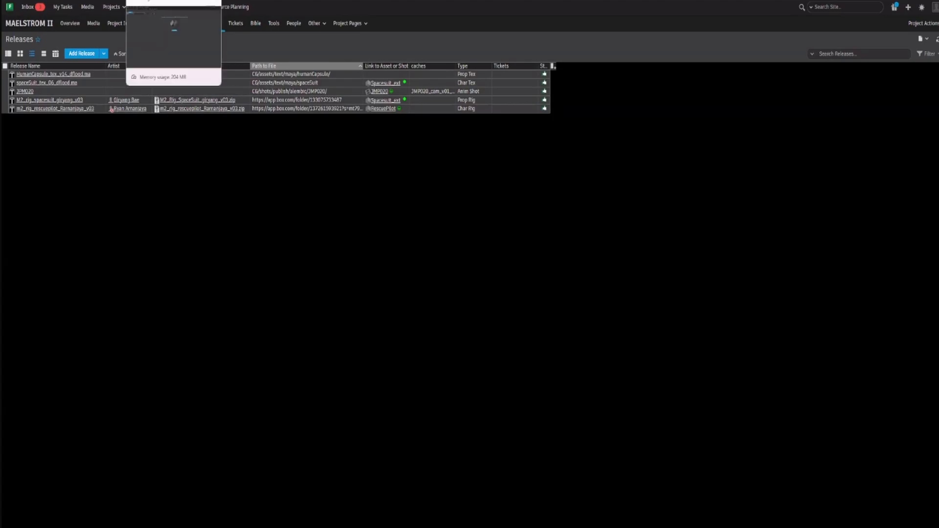
{"action": "left_click", "coordinate": [164, 0]}
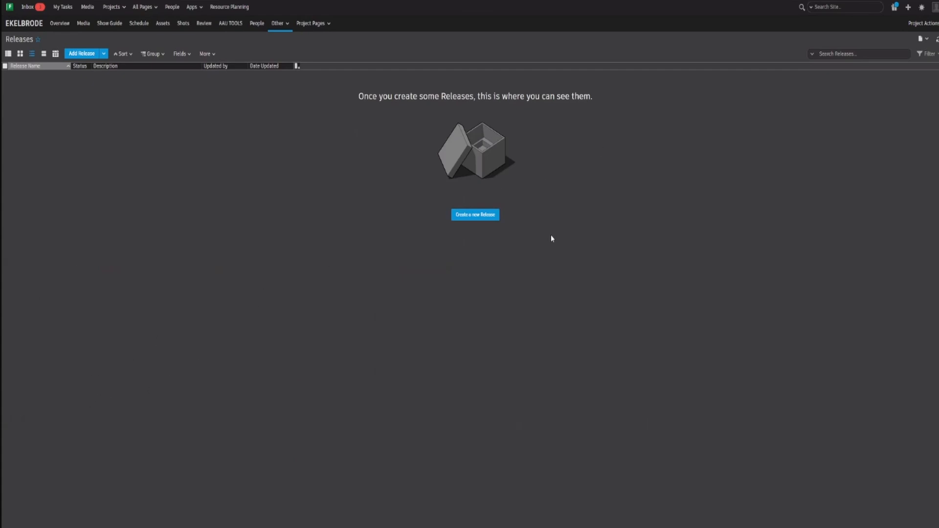
{"action": "left_click", "coordinate": [479, 214]}
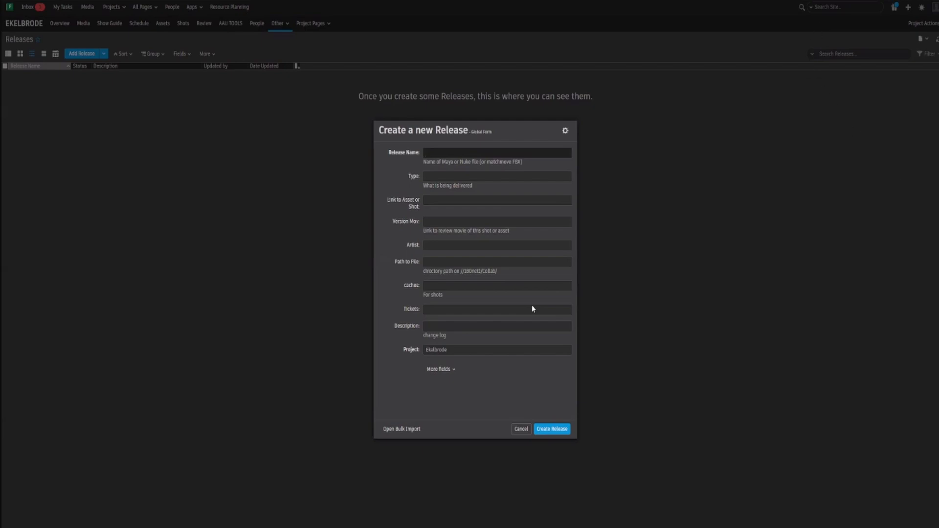
{"action": "left_click", "coordinate": [521, 429]}
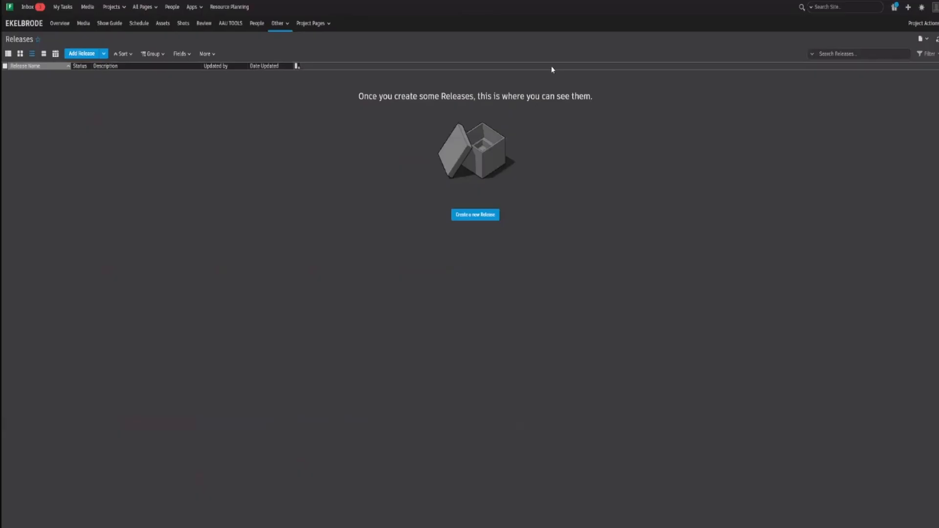